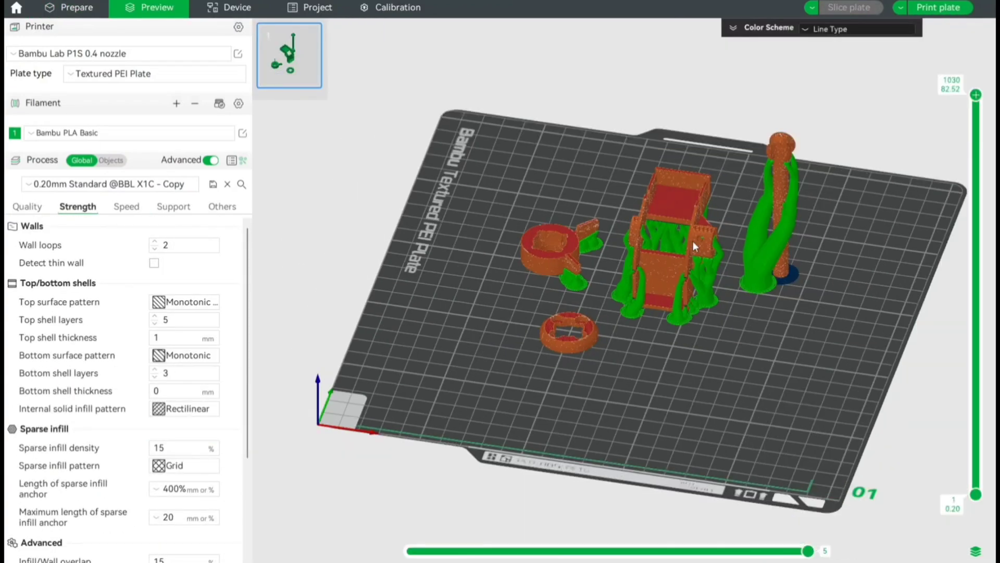
- Inspect the sliced parts and their tree supports in the preview, lowering the displayed layer range
{"action": "left_click_drag", "start_coordinate": [692, 240], "coordinate": [576, 213]}
{"action": "left_click_drag", "start_coordinate": [976, 94], "coordinate": [993, 441]}
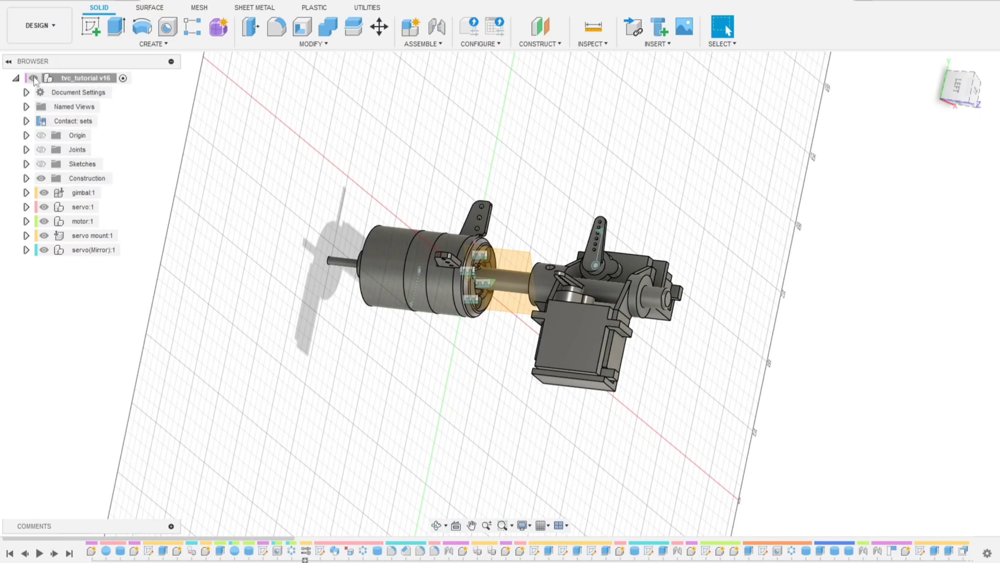
- In Autodesk Fusion, hide the servo, motor and mirrored servo components so only the printable parts stay visible
{"action": "left_click", "coordinate": [48, 209]}
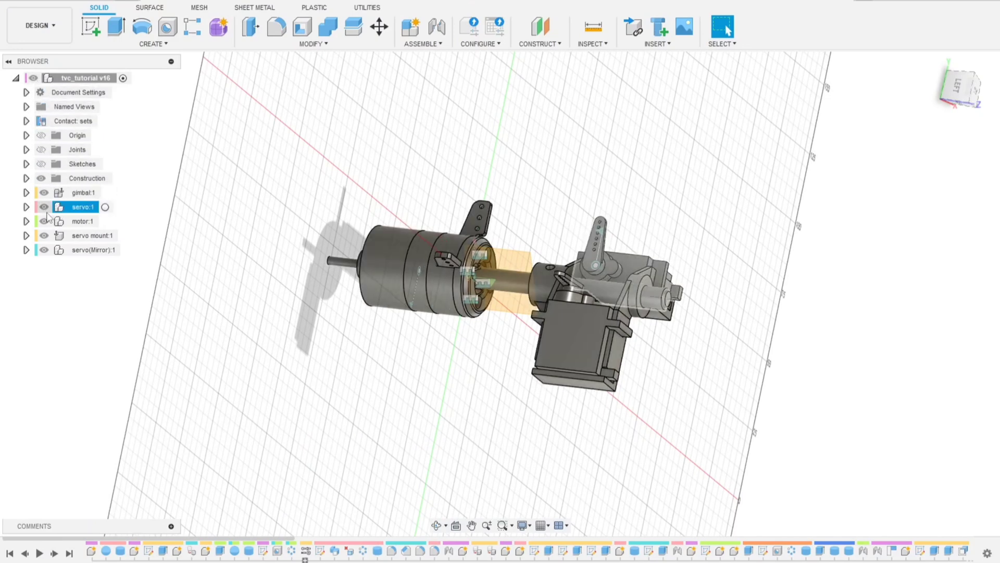
{"action": "left_click", "coordinate": [45, 208]}
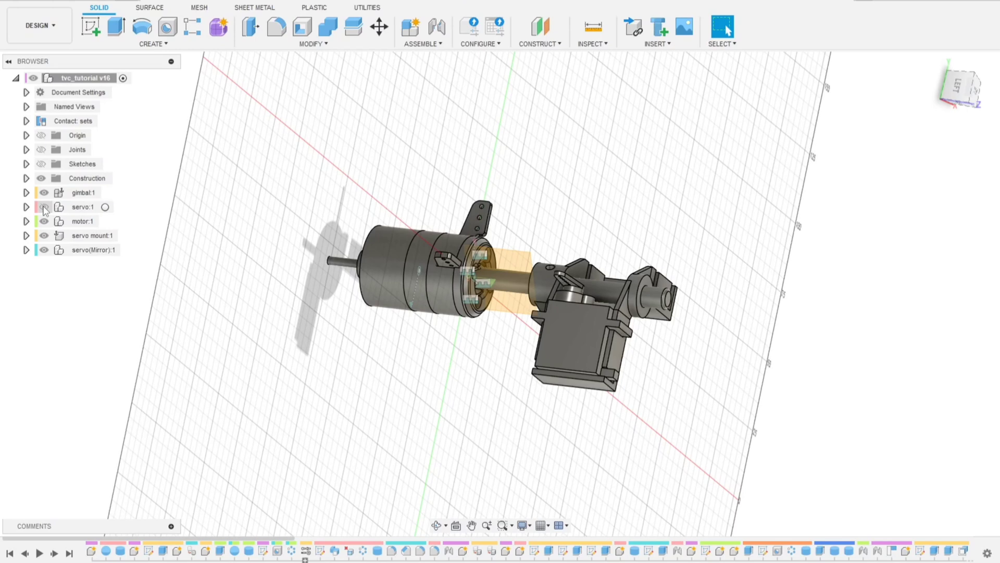
{"action": "left_click", "coordinate": [47, 222]}
{"action": "left_click", "coordinate": [44, 222]}
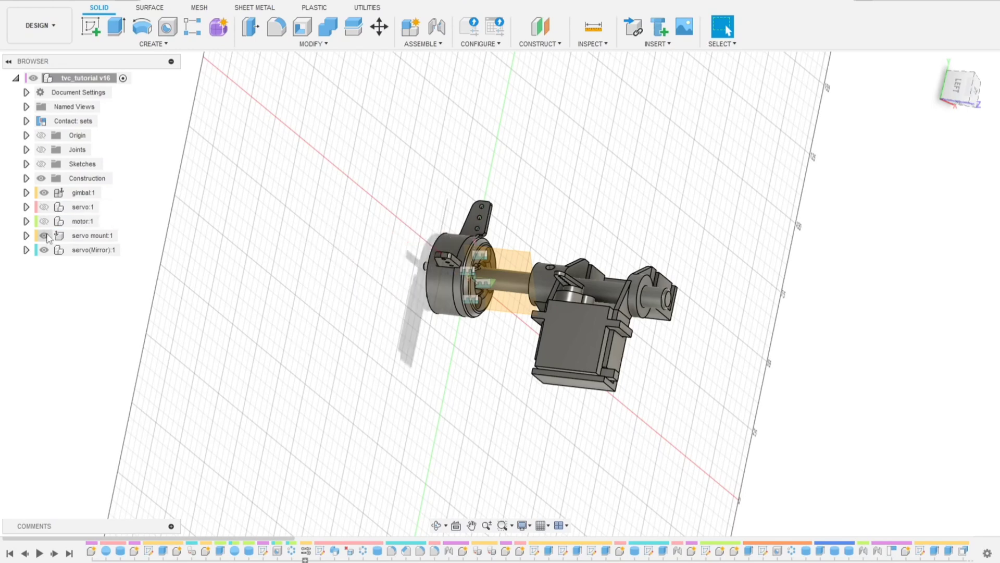
{"action": "left_click", "coordinate": [44, 250]}
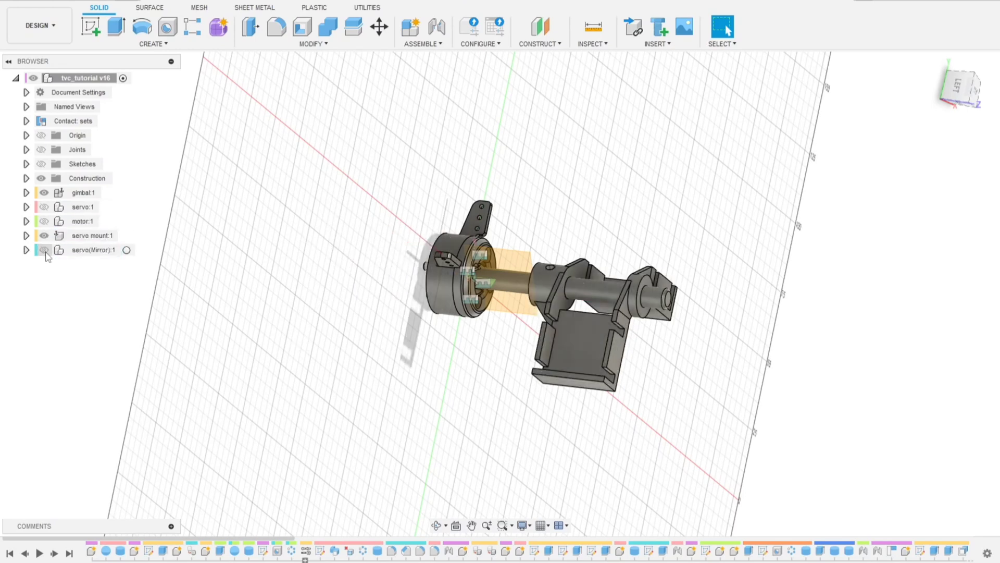
- Hide the fasteners of the motor mount inside the gimbal assembly
{"action": "left_click", "coordinate": [26, 192]}
{"action": "left_click", "coordinate": [27, 278]}
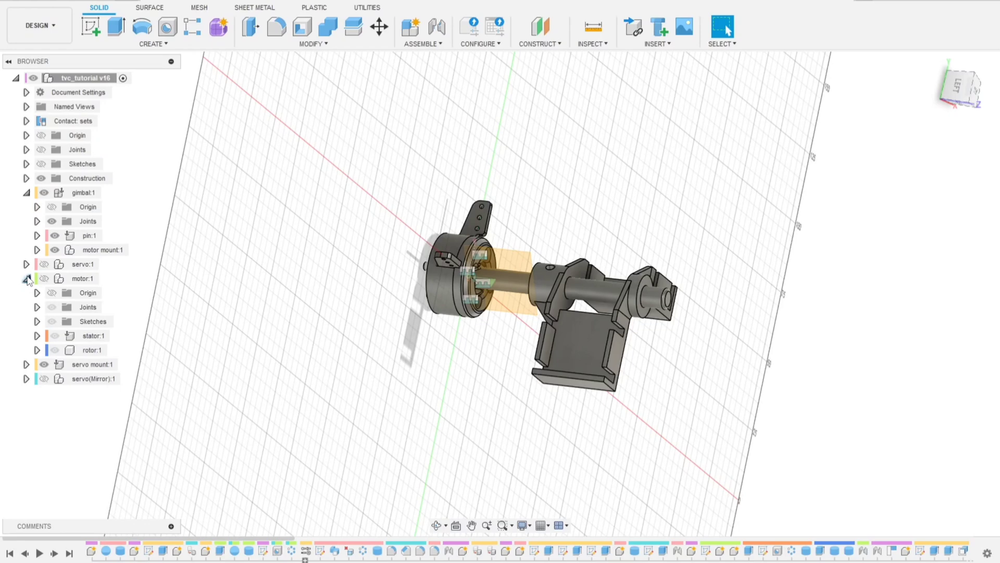
{"action": "left_click", "coordinate": [27, 279]}
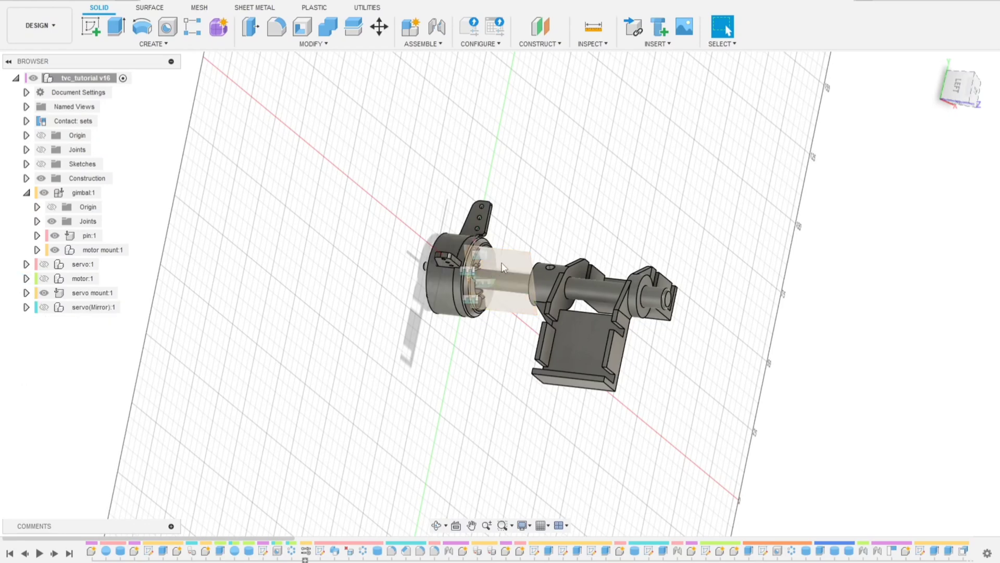
{"action": "scroll", "coordinate": [484, 260], "scroll_direction": "up", "scroll_amount": 5}
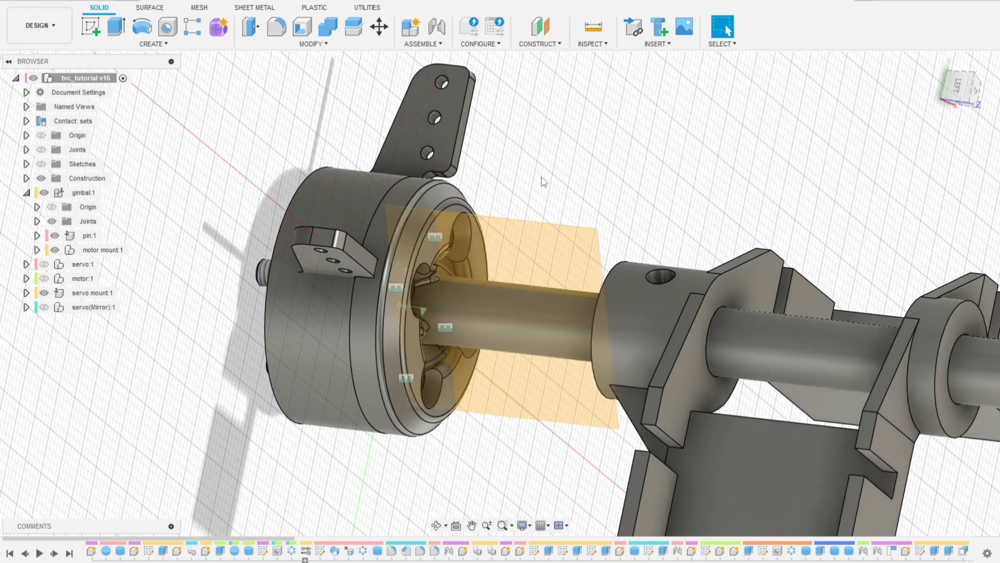
{"action": "middle_click_drag", "start_coordinate": [543, 181], "coordinate": [424, 260], "text": "shift"}
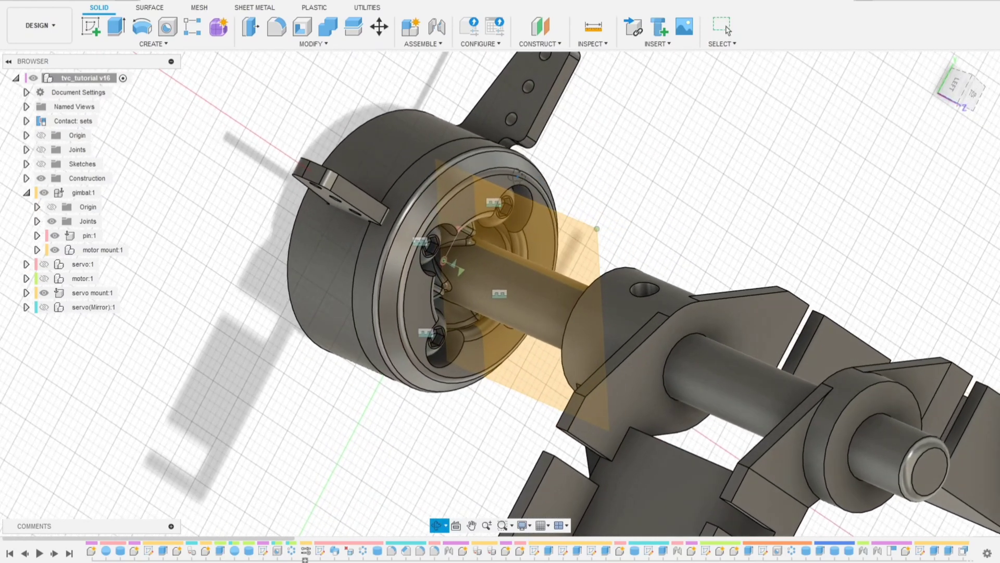
{"action": "left_click", "coordinate": [428, 254]}
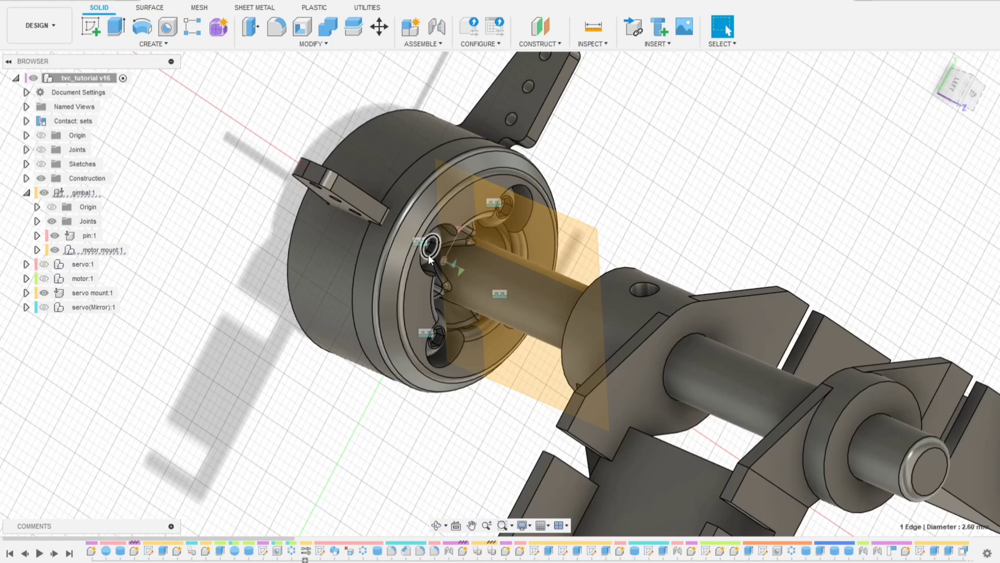
{"action": "left_click", "coordinate": [37, 250]}
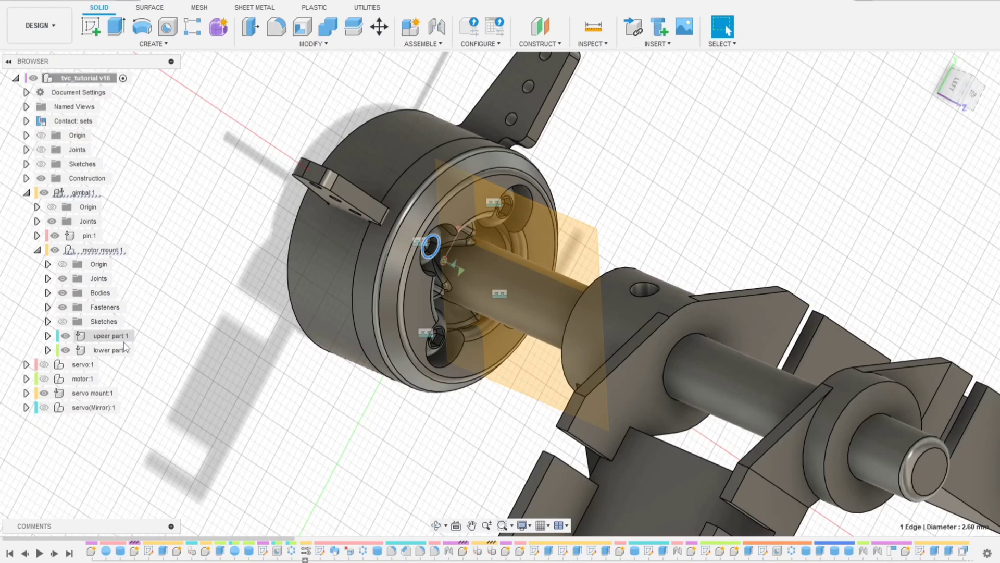
{"action": "left_click", "coordinate": [67, 307]}
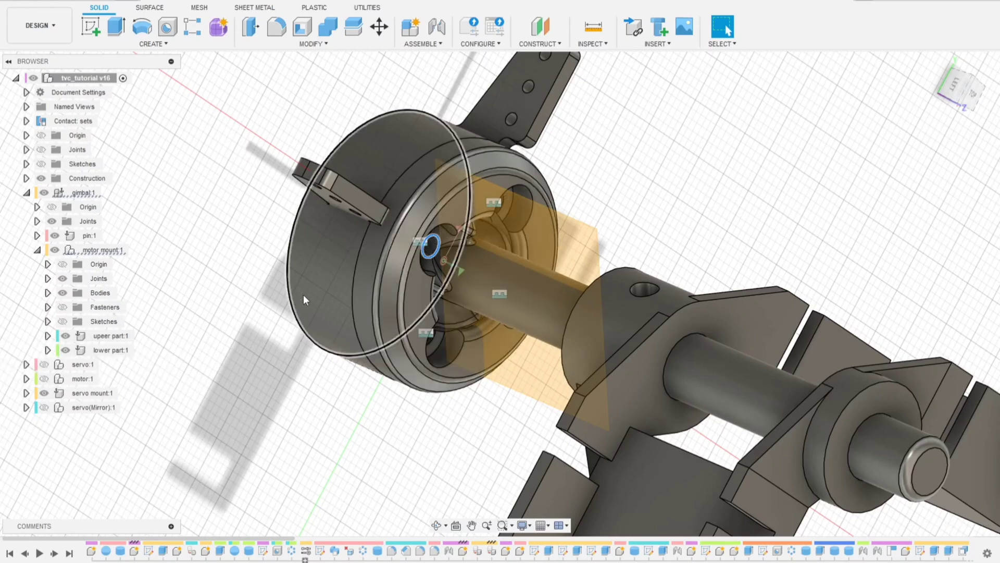
- Export the visible assembly as an STL file named tvc to the bambu proje folder
{"action": "scroll", "coordinate": [310, 290], "scroll_direction": "down", "scroll_amount": 5}
{"action": "middle_click_drag", "start_coordinate": [314, 289], "coordinate": [515, 191], "text": "shift"}
{"action": "key", "text": "F6"}
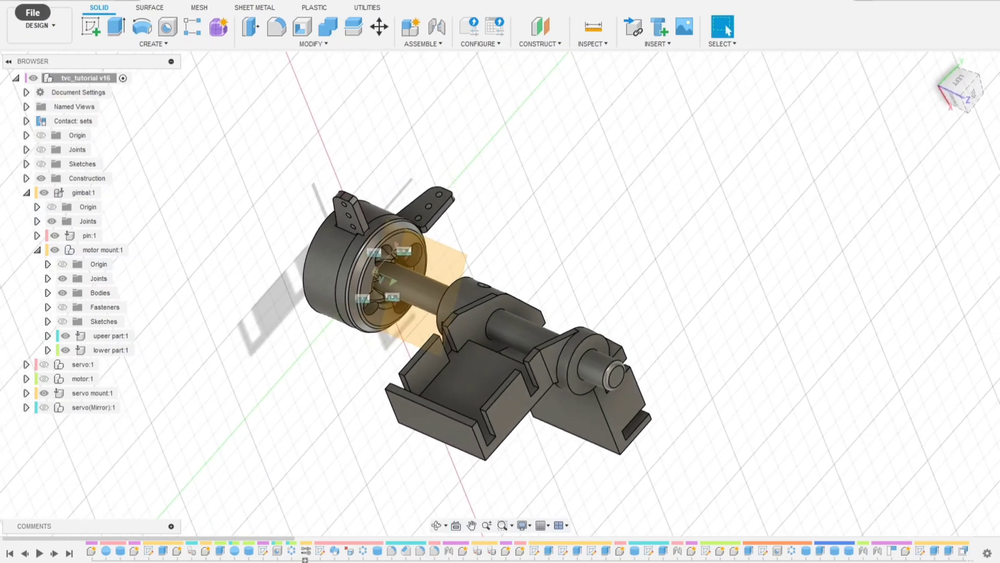
{"action": "left_click", "coordinate": [33, 12]}
{"action": "left_click", "coordinate": [87, 143]}
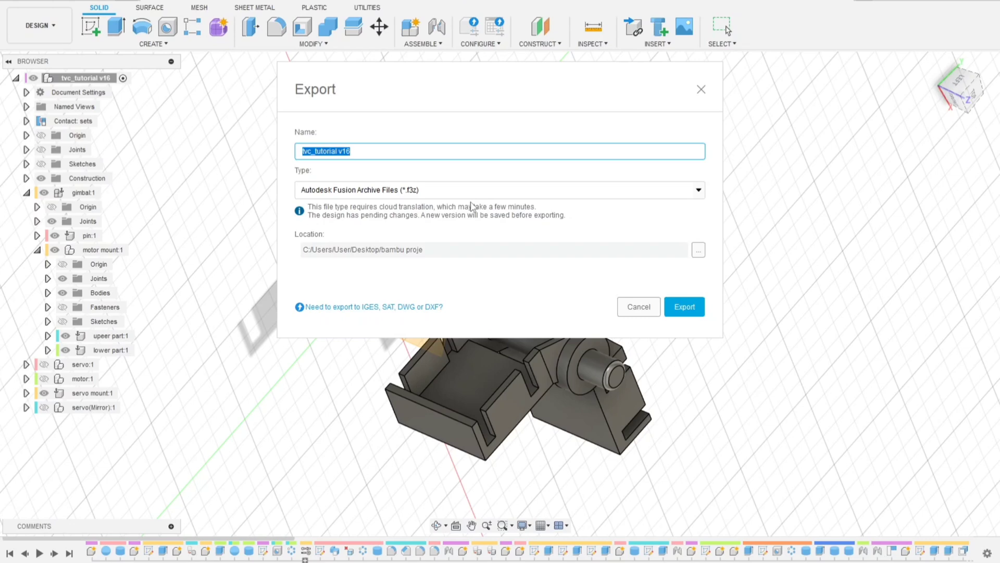
{"action": "left_click", "coordinate": [473, 194]}
{"action": "scroll", "coordinate": [396, 250], "scroll_direction": "down", "scroll_amount": 3}
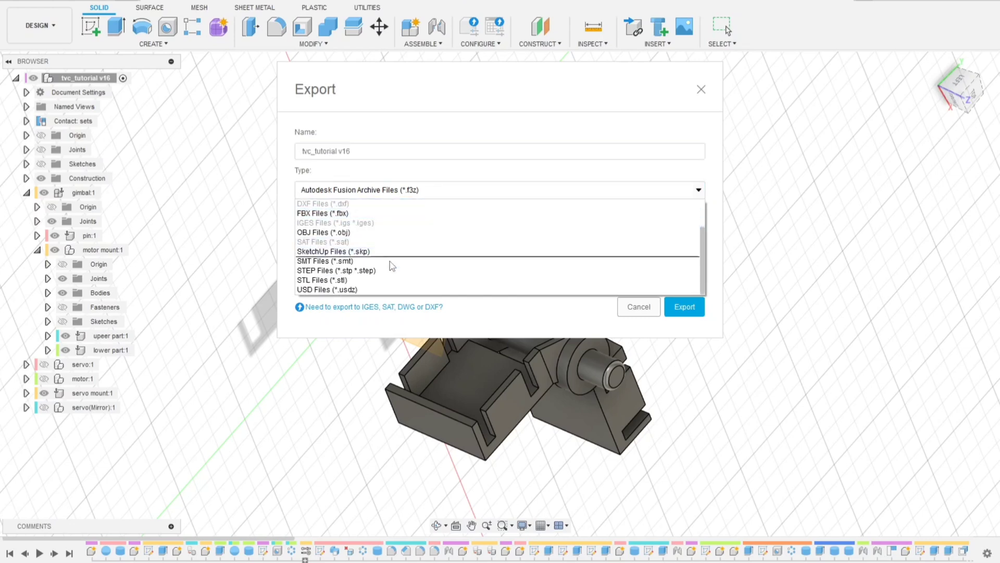
{"action": "left_click", "coordinate": [373, 281]}
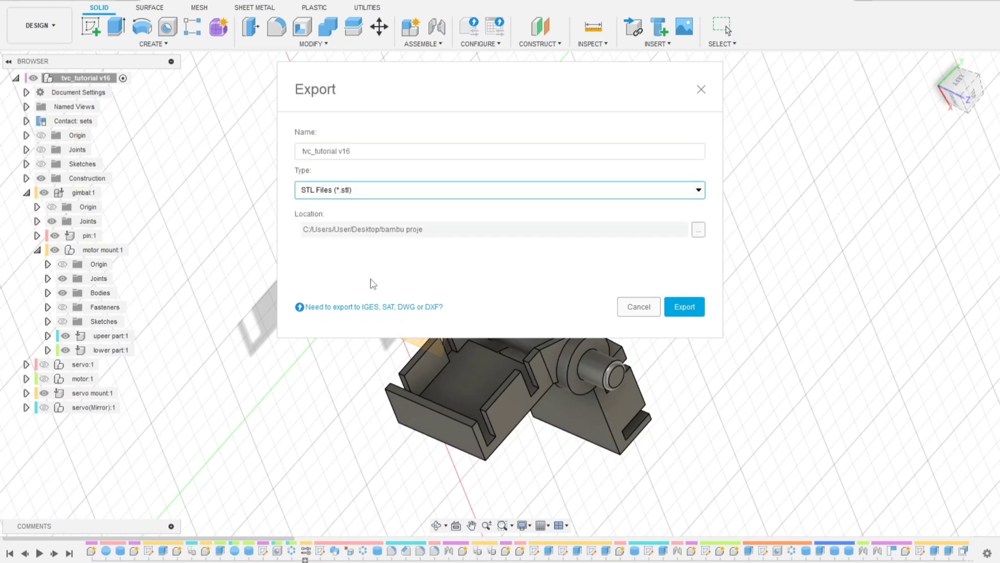
{"action": "double_click", "coordinate": [385, 152]}
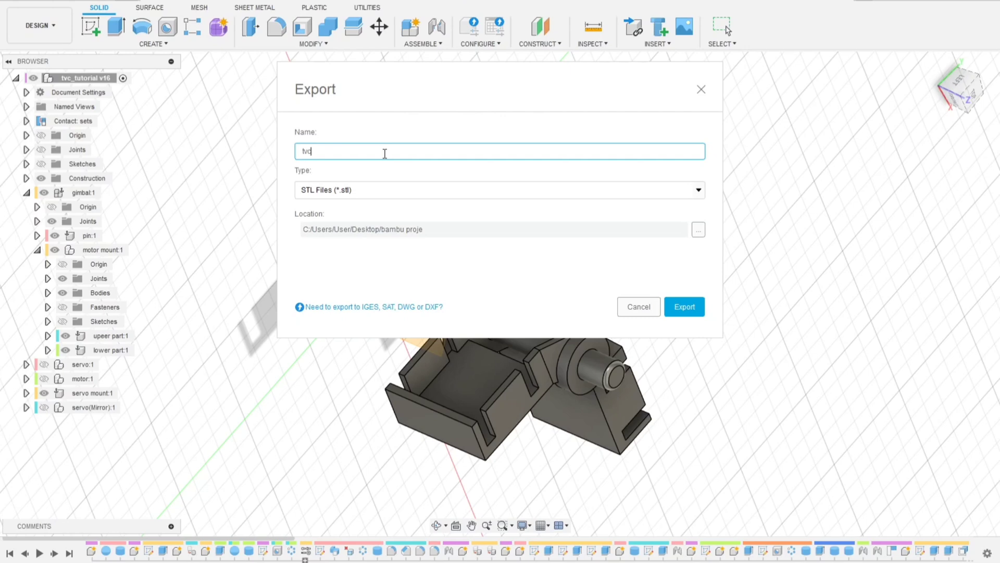
{"action": "key", "text": "Return"}
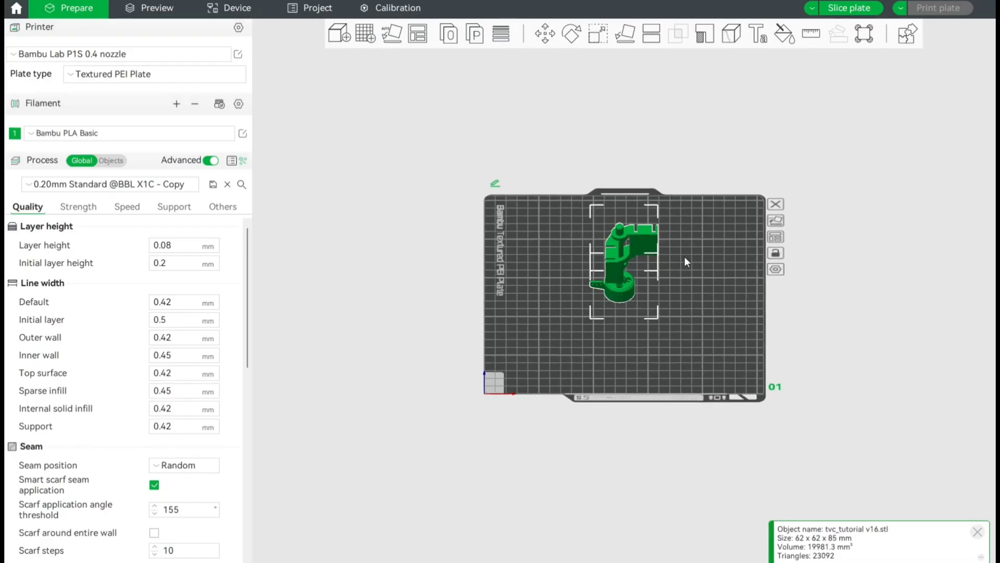
- In Bambu Studio, split the imported tvc_tutorial v16.stl model into separate objects and auto-orient them on the plate
{"action": "scroll", "coordinate": [685, 257], "scroll_direction": "up", "scroll_amount": 5}
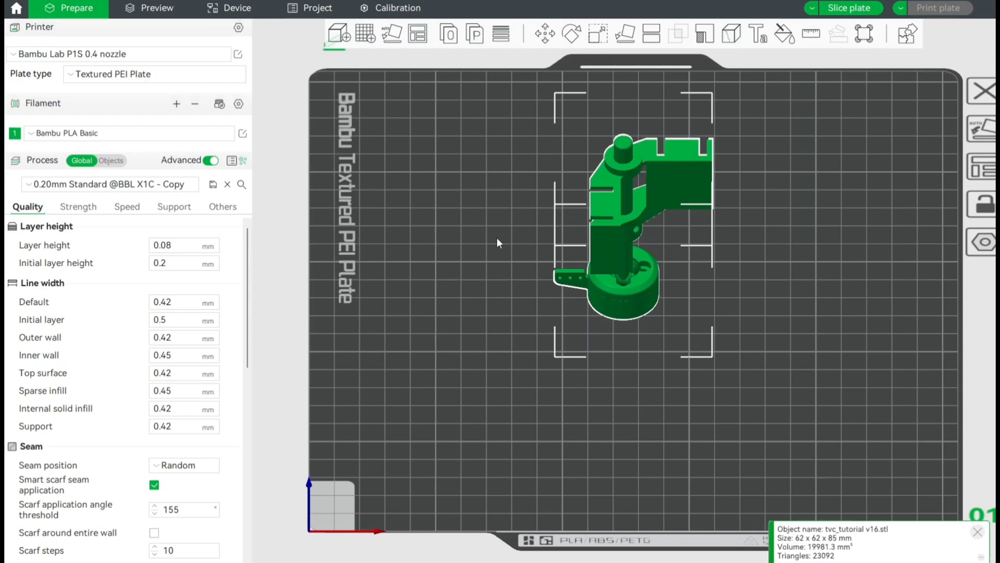
{"action": "left_click_drag", "start_coordinate": [461, 251], "coordinate": [489, 241]}
{"action": "left_click", "coordinate": [450, 35]}
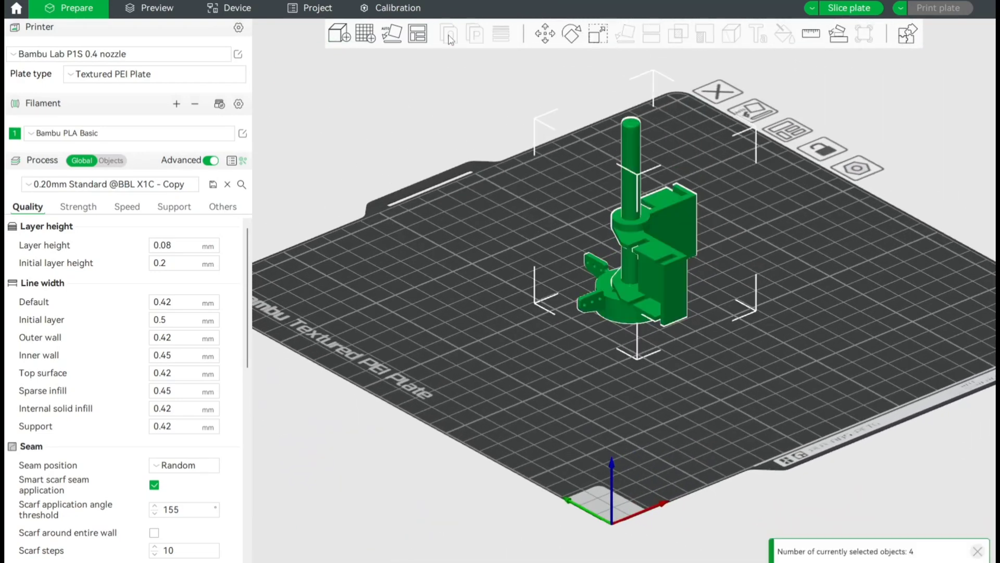
{"action": "left_click", "coordinate": [396, 35]}
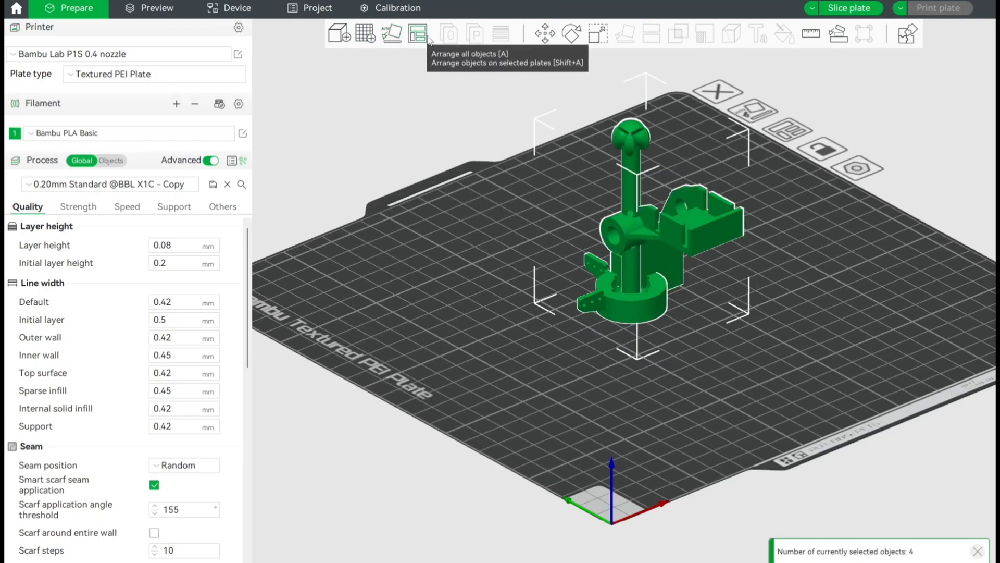
- Arrange all the separated parts on the build plate with auto rotation enabled
{"action": "right_click", "coordinate": [418, 34]}
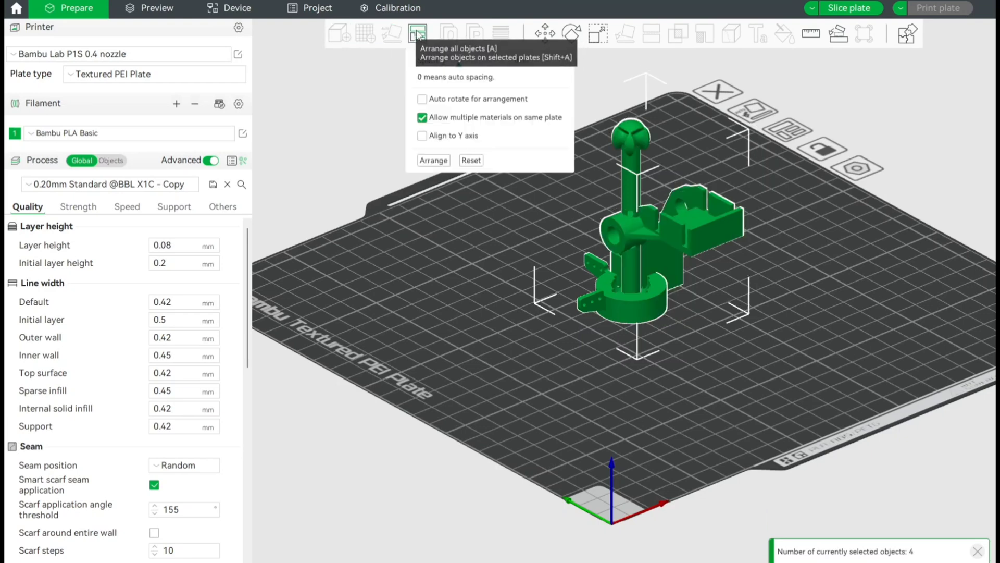
{"action": "left_click", "coordinate": [434, 160]}
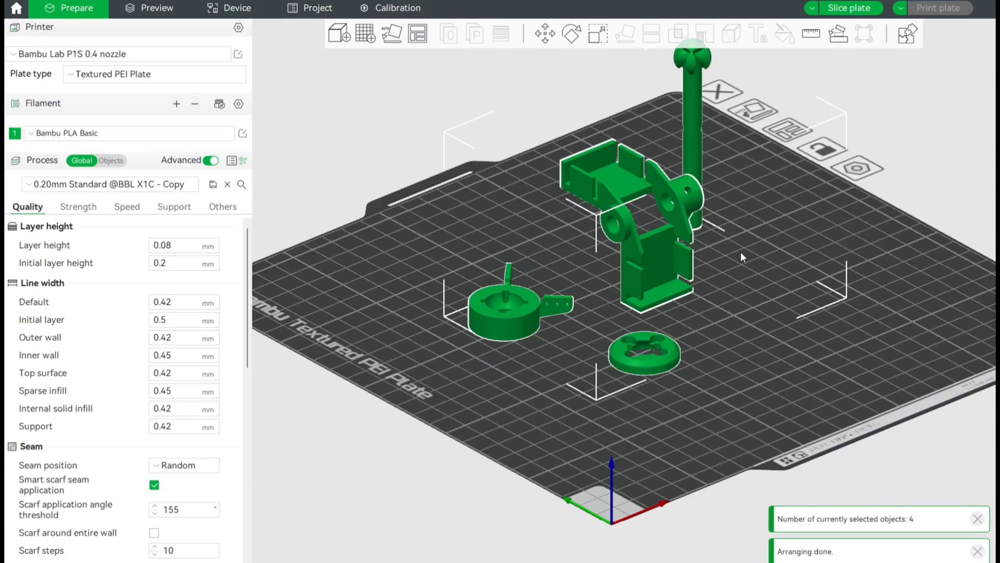
{"action": "left_click_drag", "start_coordinate": [743, 255], "coordinate": [698, 253]}
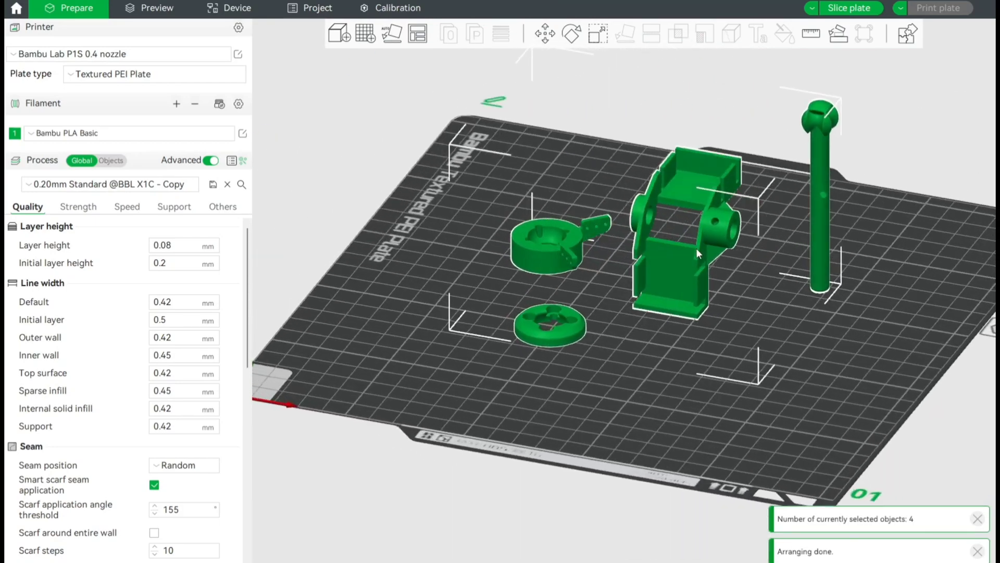
{"action": "right_click", "coordinate": [417, 35]}
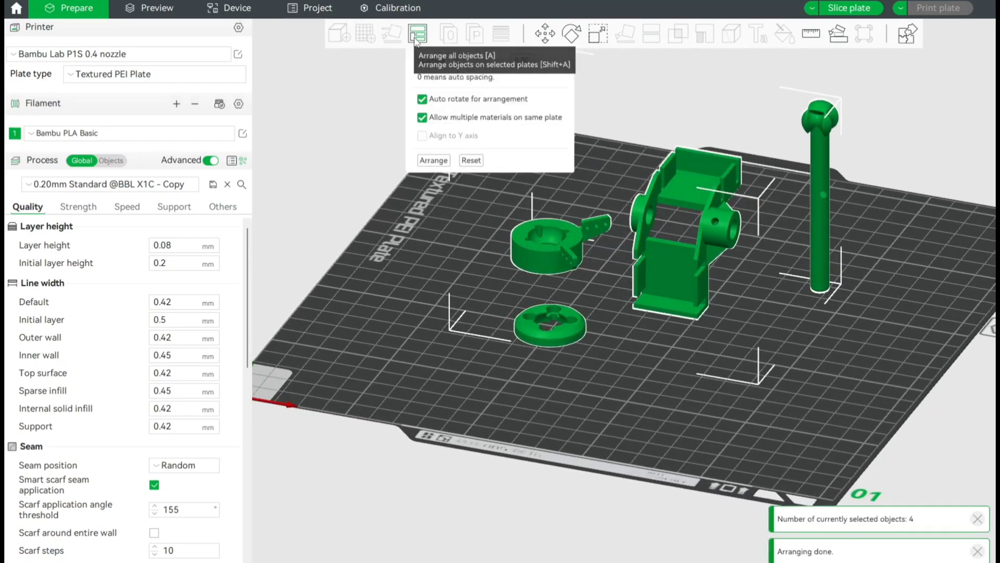
{"action": "left_click", "coordinate": [445, 165]}
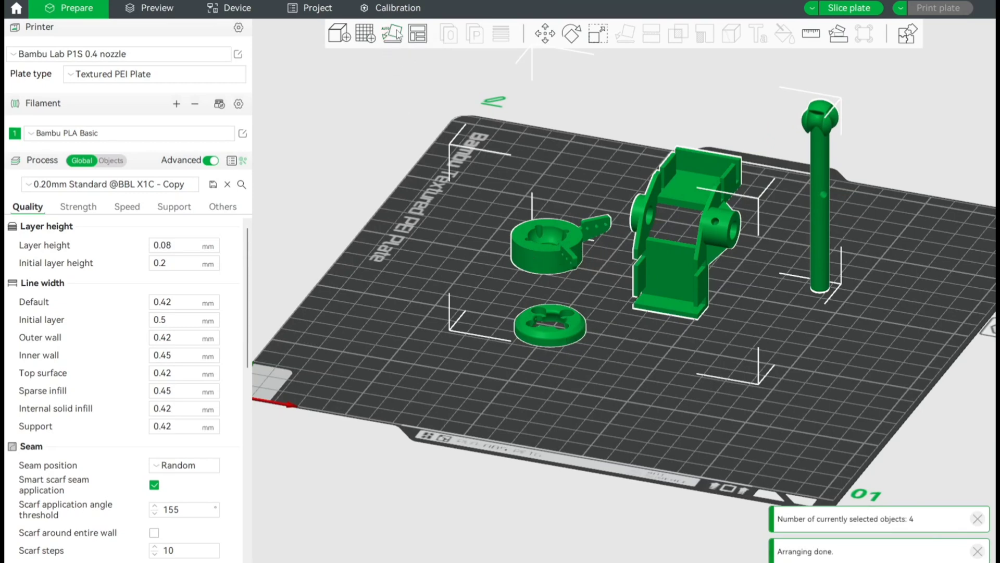
- Review the global process settings for quality, bed adhesion and supports, including seam, brim, support type and threshold angle
{"action": "mouse_move", "coordinate": [502, 255]}
{"action": "left_mouse_down"}
{"action": "mouse_move", "coordinate": [517, 256]}
{"action": "mouse_move", "coordinate": [522, 241]}
{"action": "mouse_move", "coordinate": [508, 261]}
{"action": "left_mouse_up"}
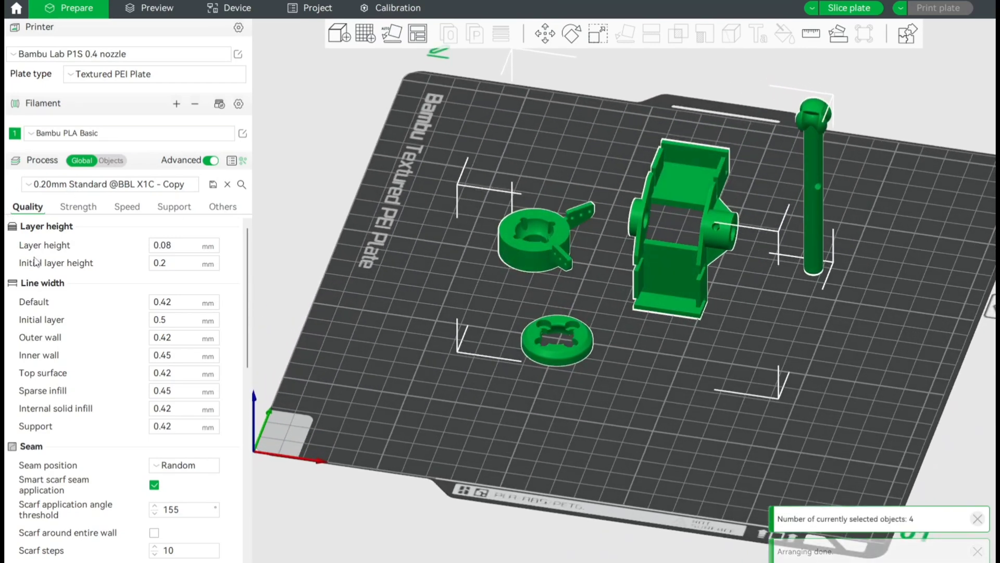
{"action": "scroll", "coordinate": [146, 321], "scroll_direction": "down", "scroll_amount": 5}
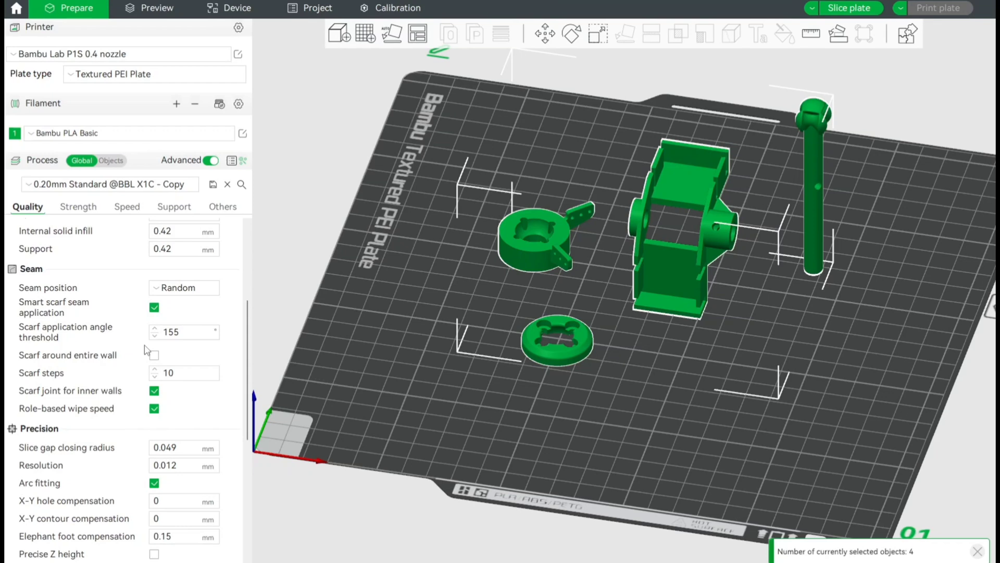
{"action": "scroll", "coordinate": [146, 348], "scroll_direction": "up", "scroll_amount": 5}
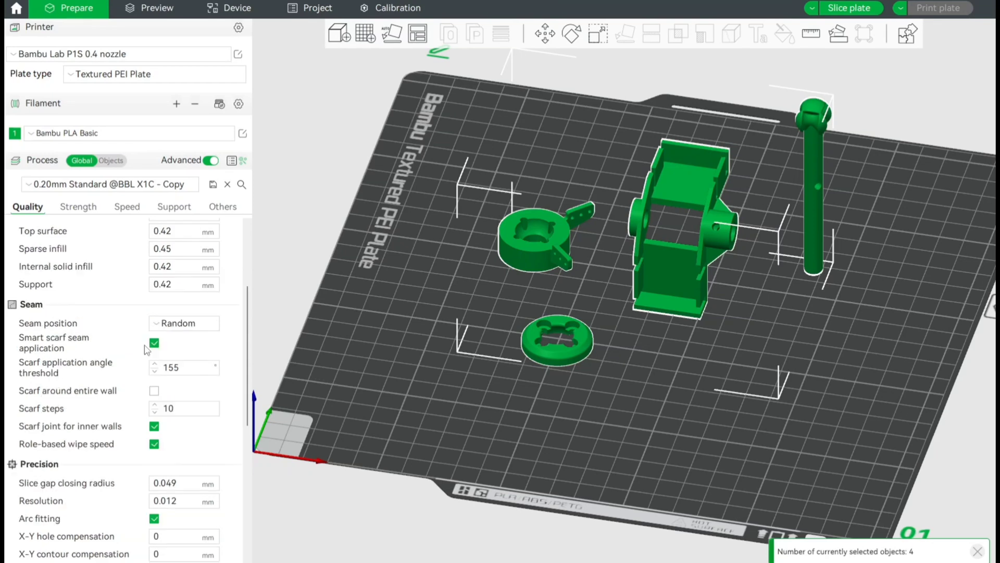
{"action": "left_click", "coordinate": [223, 207]}
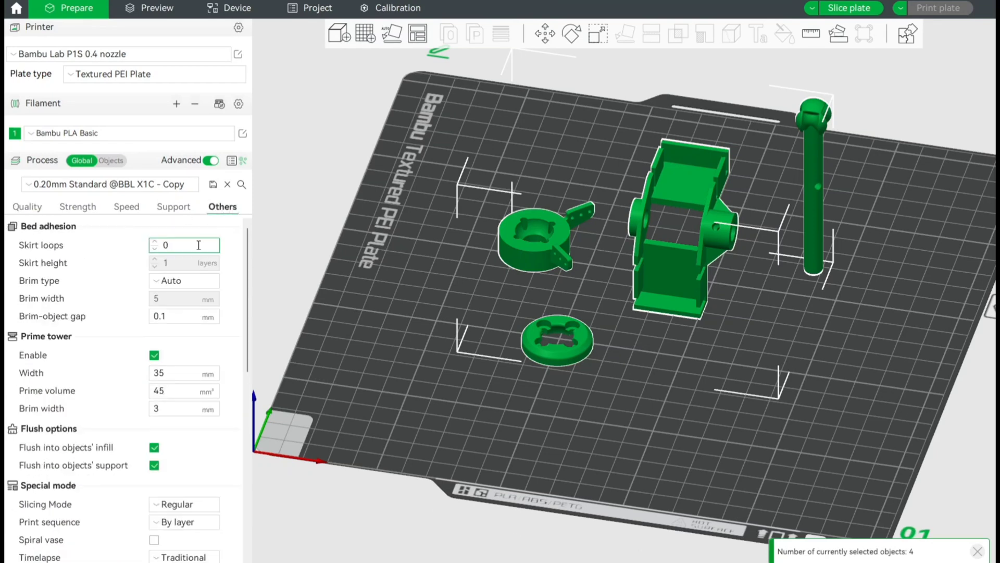
{"action": "left_click", "coordinate": [175, 209]}
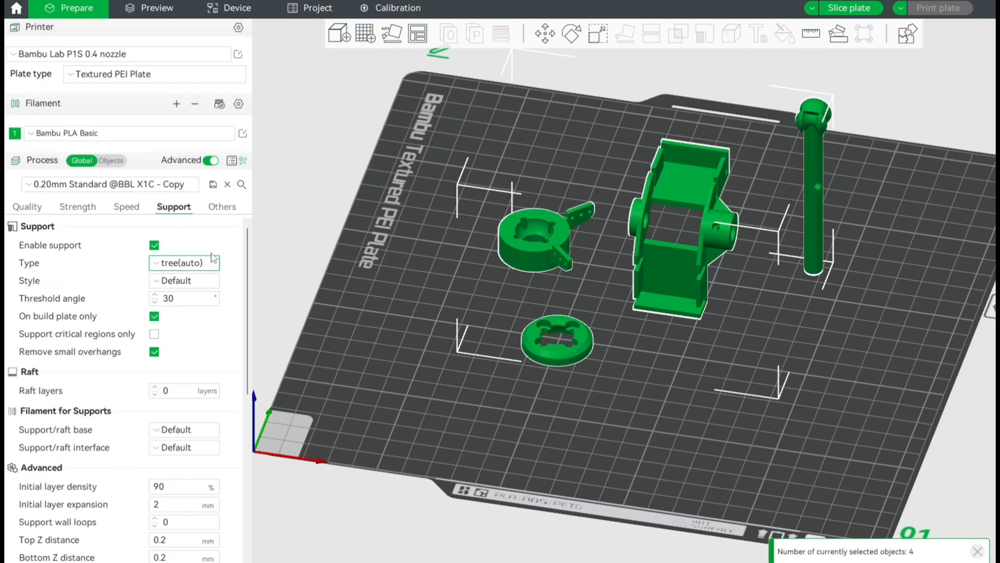
{"action": "left_click", "coordinate": [218, 209]}
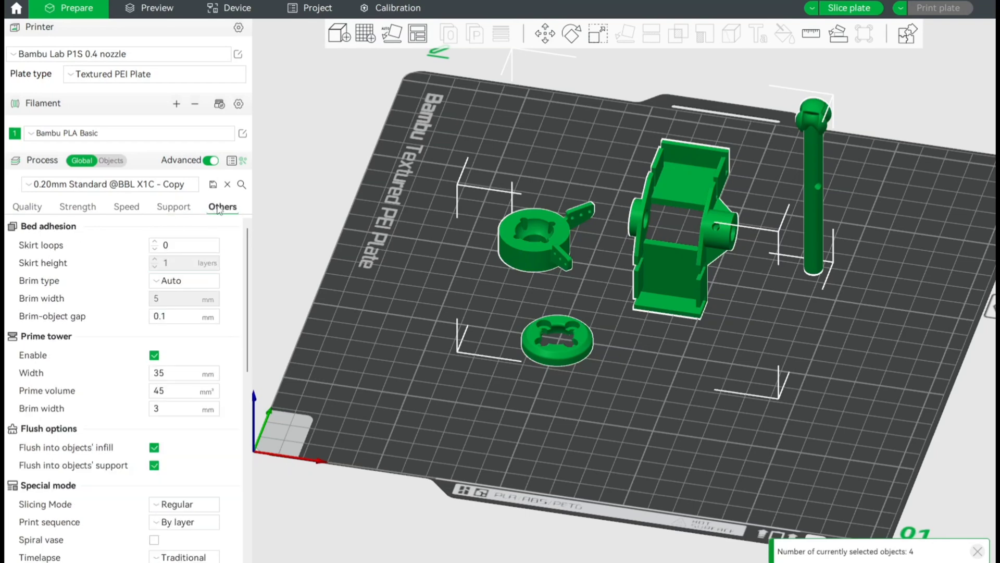
{"action": "left_click", "coordinate": [186, 211]}
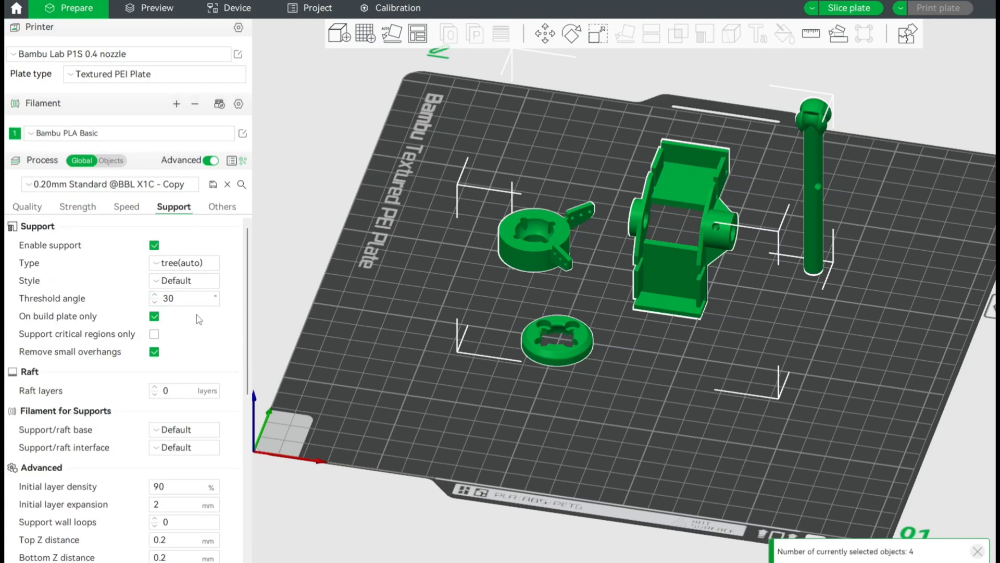
{"action": "scroll", "coordinate": [198, 319], "scroll_direction": "down", "scroll_amount": 1}
{"action": "scroll", "coordinate": [199, 319], "scroll_direction": "down", "scroll_amount": 2}
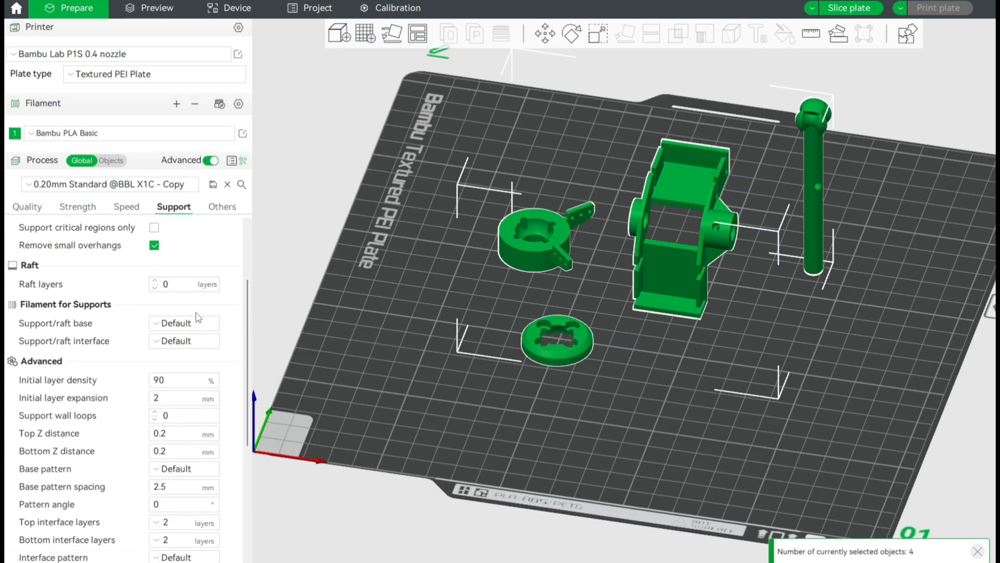
{"action": "scroll", "coordinate": [198, 317], "scroll_direction": "up", "scroll_amount": 3}
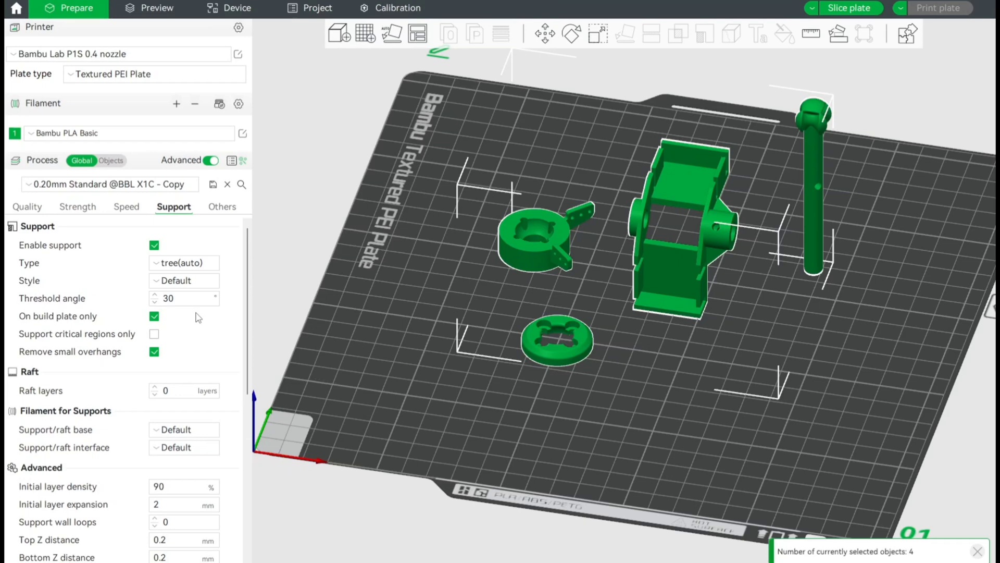
- Review the global process settings for print speed and strength, including wall loops, shells, sparse infill and advanced options
{"action": "left_click", "coordinate": [122, 209]}
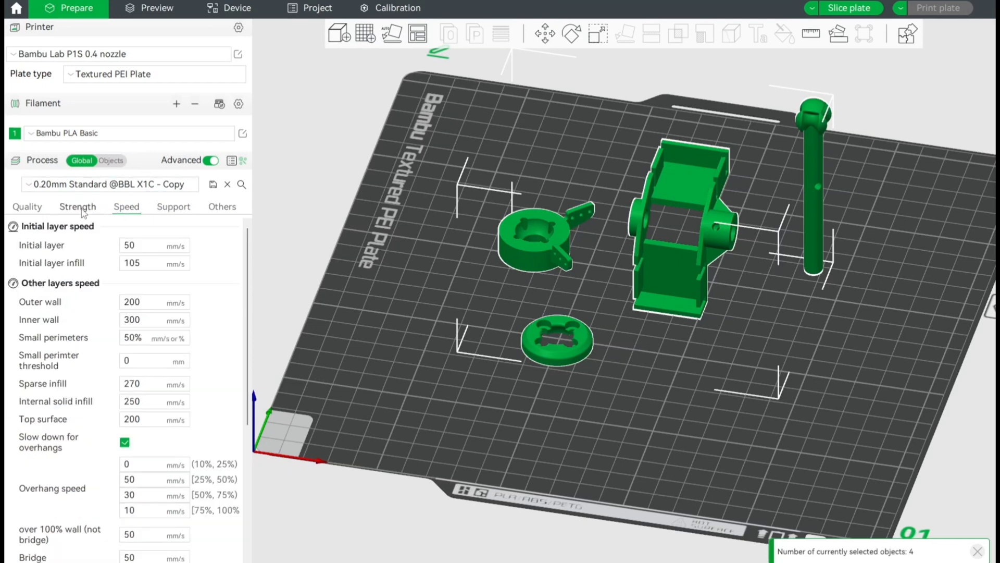
{"action": "left_click", "coordinate": [82, 208]}
{"action": "scroll", "coordinate": [187, 440], "scroll_direction": "down", "scroll_amount": 4}
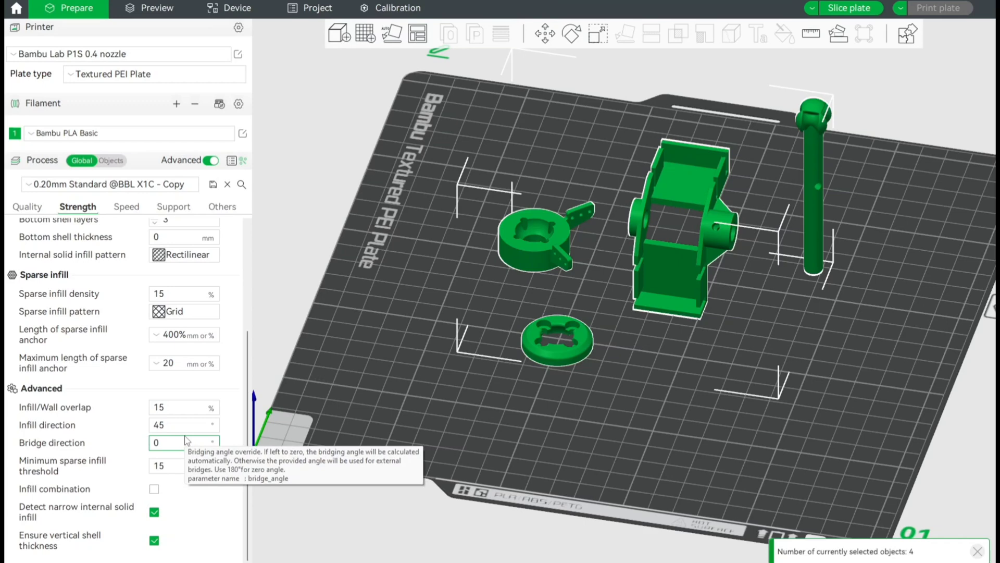
{"action": "scroll", "coordinate": [187, 440], "scroll_direction": "up", "scroll_amount": 4}
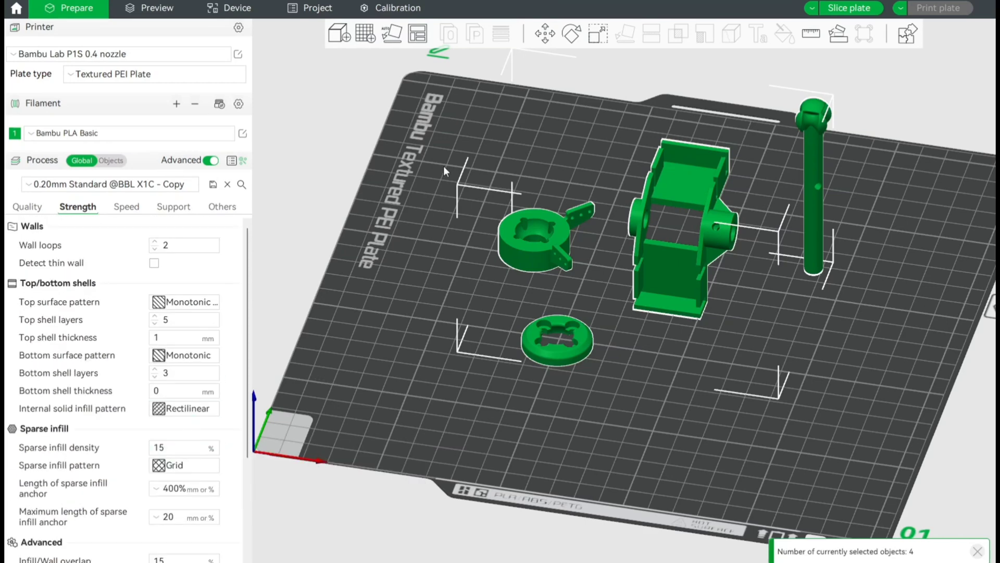
- Slice the plate, dismiss the daily tips notice and collapse the line type legend to uncover the preview
{"action": "left_click", "coordinate": [845, 8]}
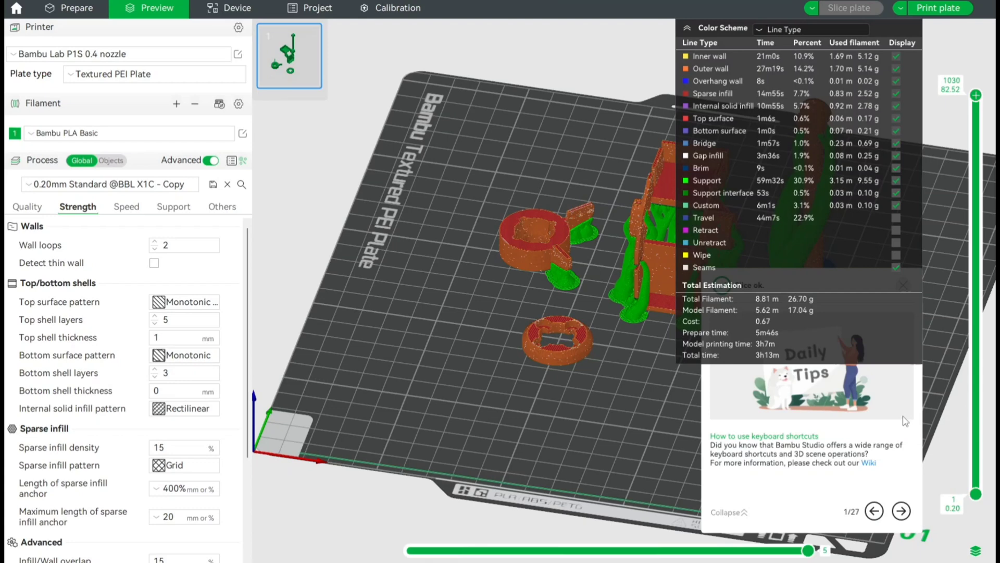
{"action": "left_click", "coordinate": [904, 286]}
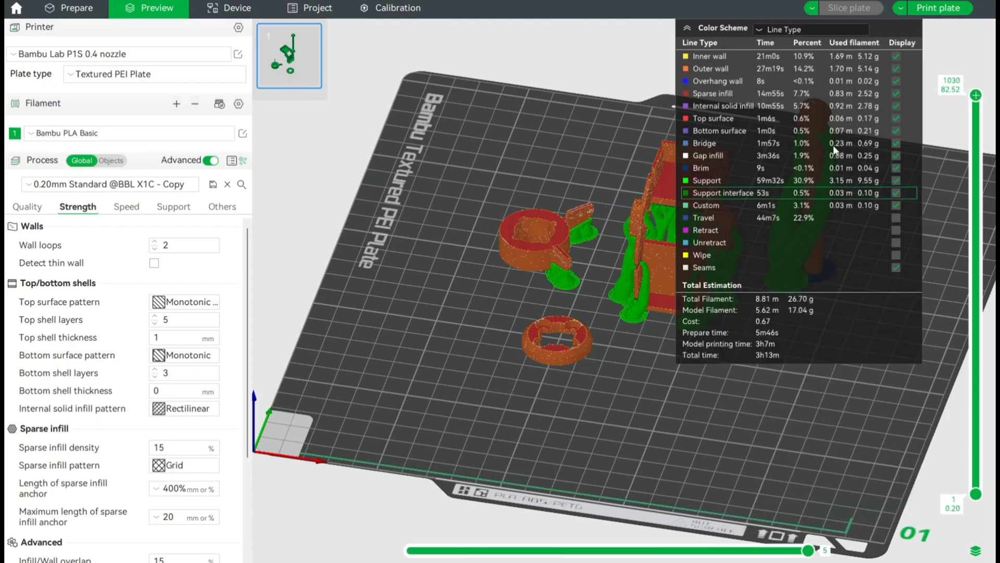
{"action": "left_click", "coordinate": [689, 28]}
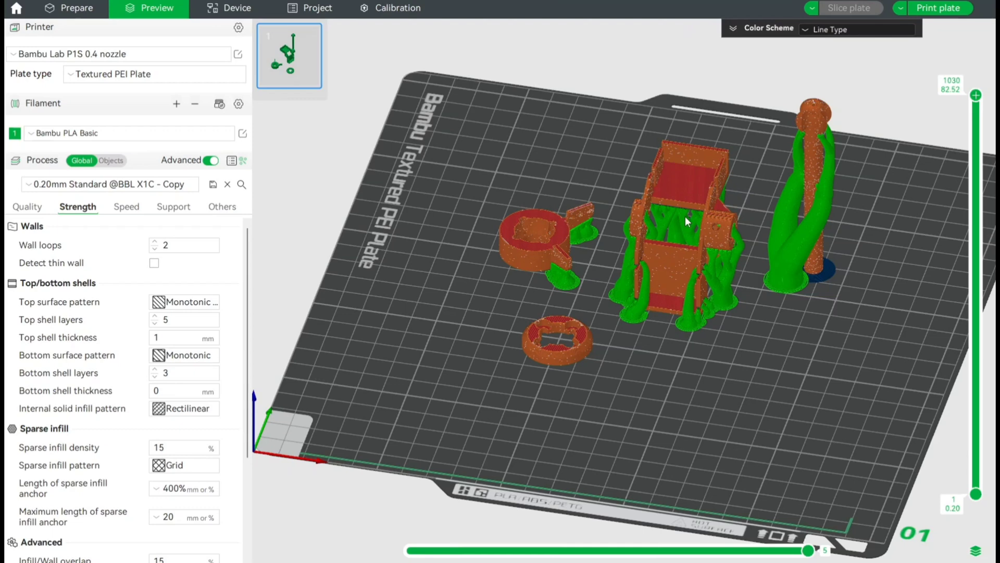
- Inspect the sliced parts and tree supports from several sides, lowering the layer view to layer 287 and restoring it to the top layer
{"action": "scroll", "coordinate": [693, 242], "scroll_direction": "up", "scroll_amount": 2}
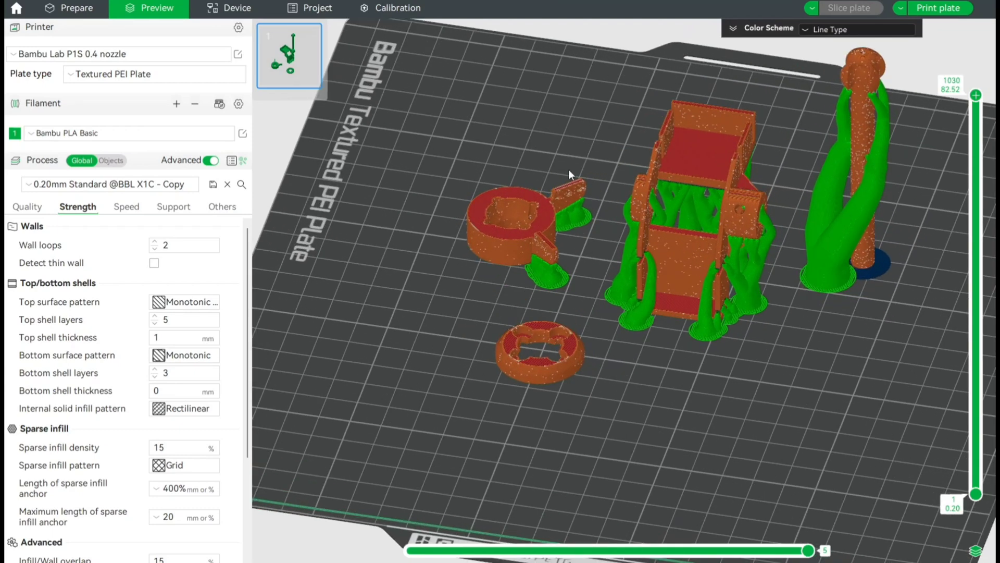
{"action": "middle_click_drag", "start_coordinate": [567, 170], "coordinate": [550, 206]}
{"action": "left_click_drag", "start_coordinate": [538, 238], "coordinate": [479, 223]}
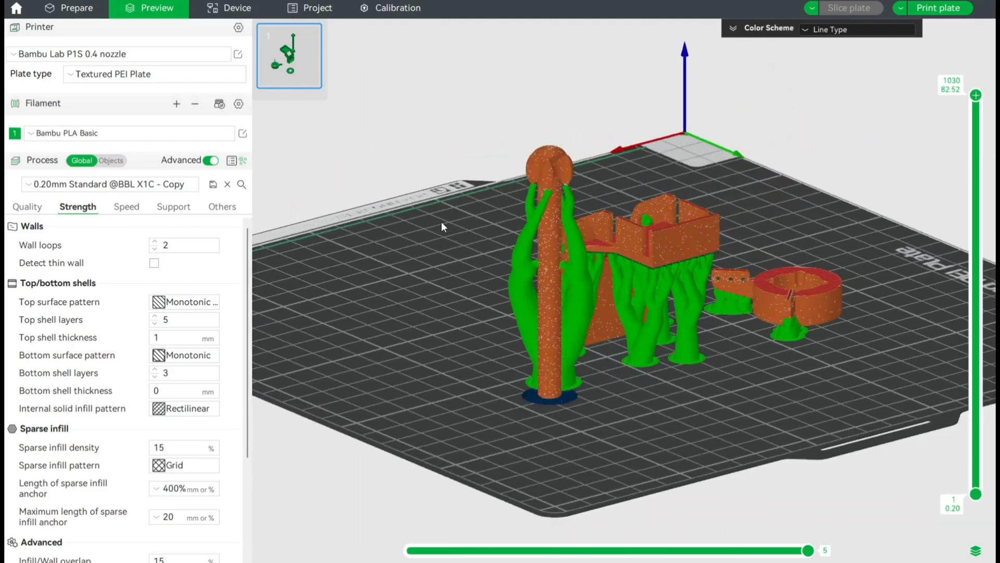
{"action": "left_click_drag", "start_coordinate": [441, 224], "coordinate": [556, 216]}
{"action": "scroll", "coordinate": [558, 216], "scroll_direction": "down", "scroll_amount": 3}
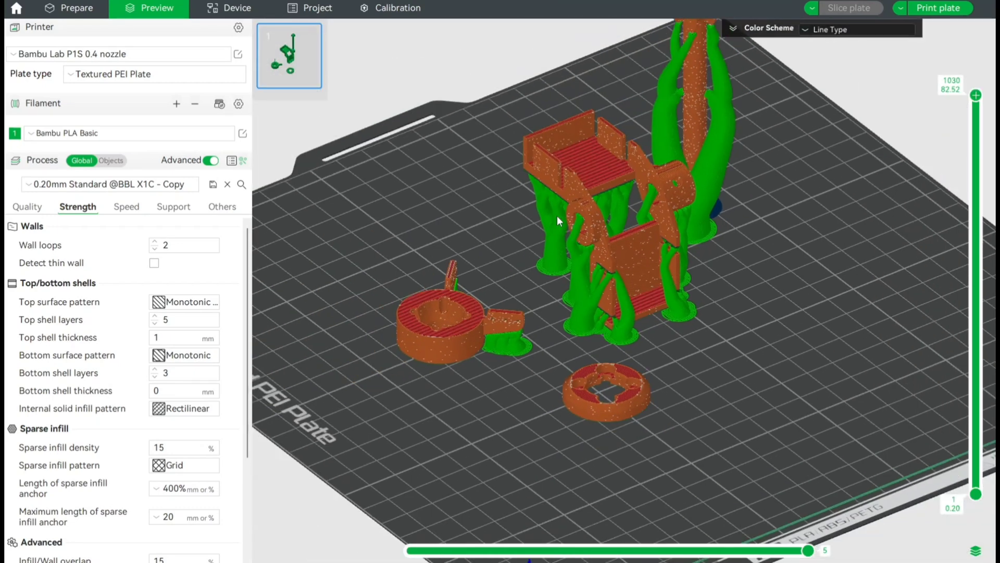
{"action": "scroll", "coordinate": [557, 216], "scroll_direction": "down", "scroll_amount": 3}
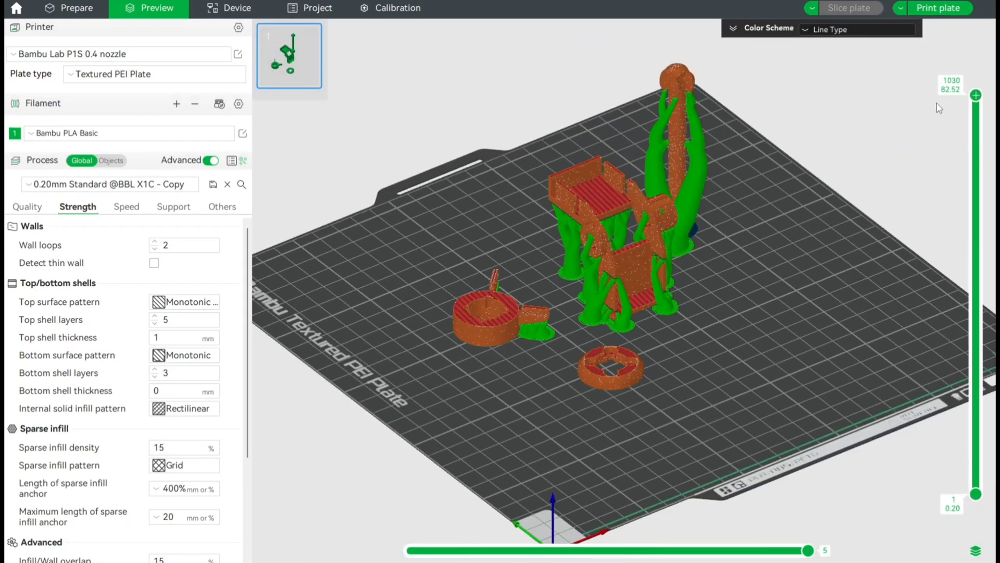
{"action": "left_click_drag", "start_coordinate": [979, 102], "coordinate": [994, 382]}
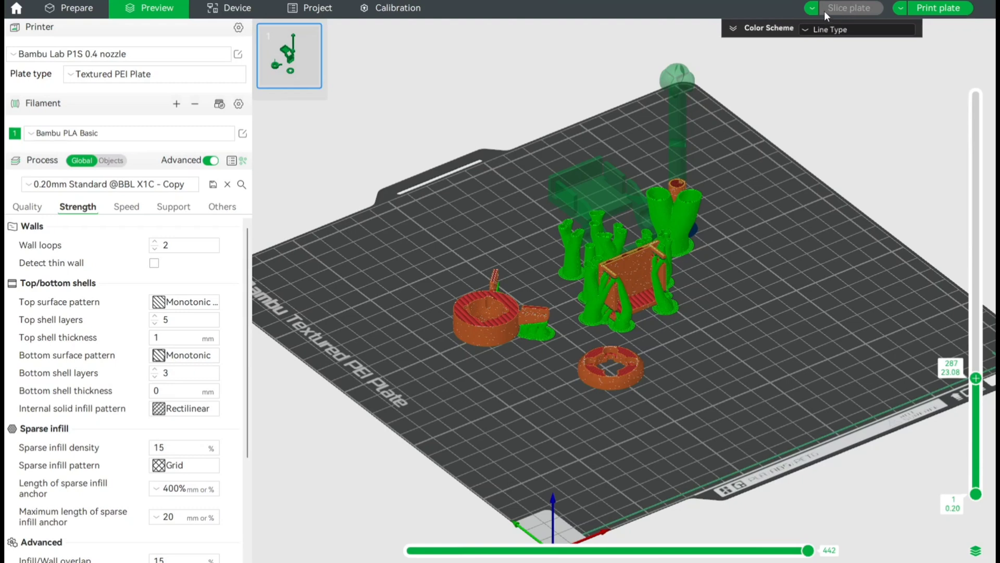
{"action": "left_click_drag", "start_coordinate": [976, 383], "coordinate": [962, 74]}
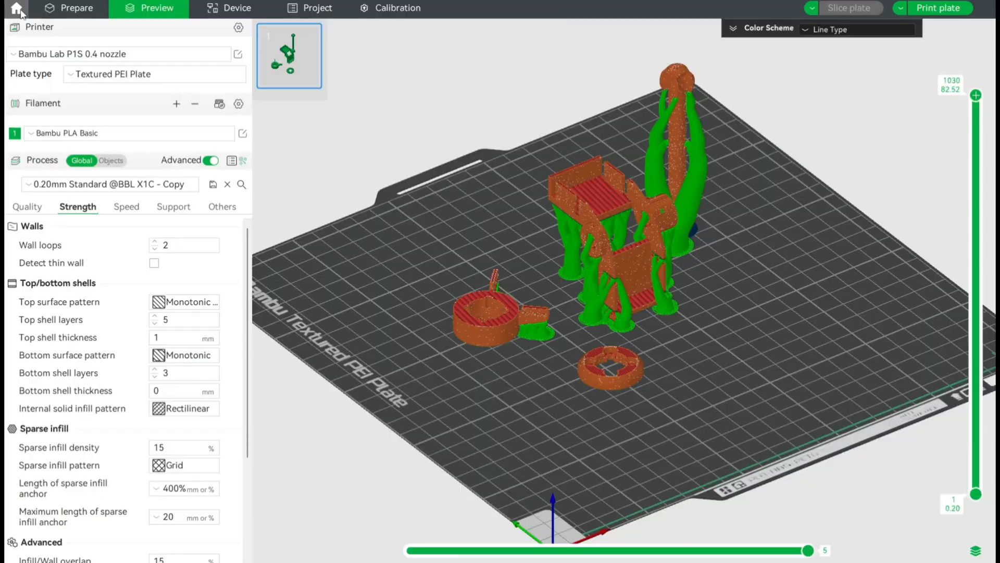